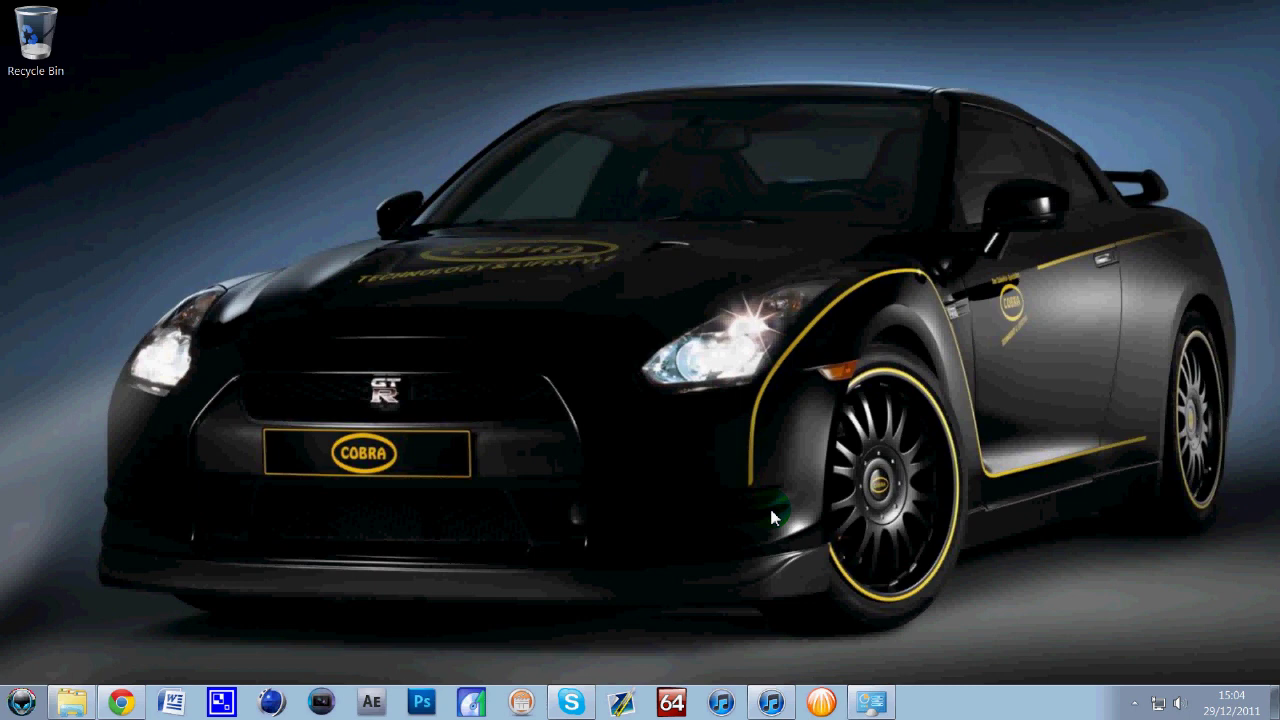
Launch msconfig from the Start menu search and show its Boot tab settings.
click(27, 704)
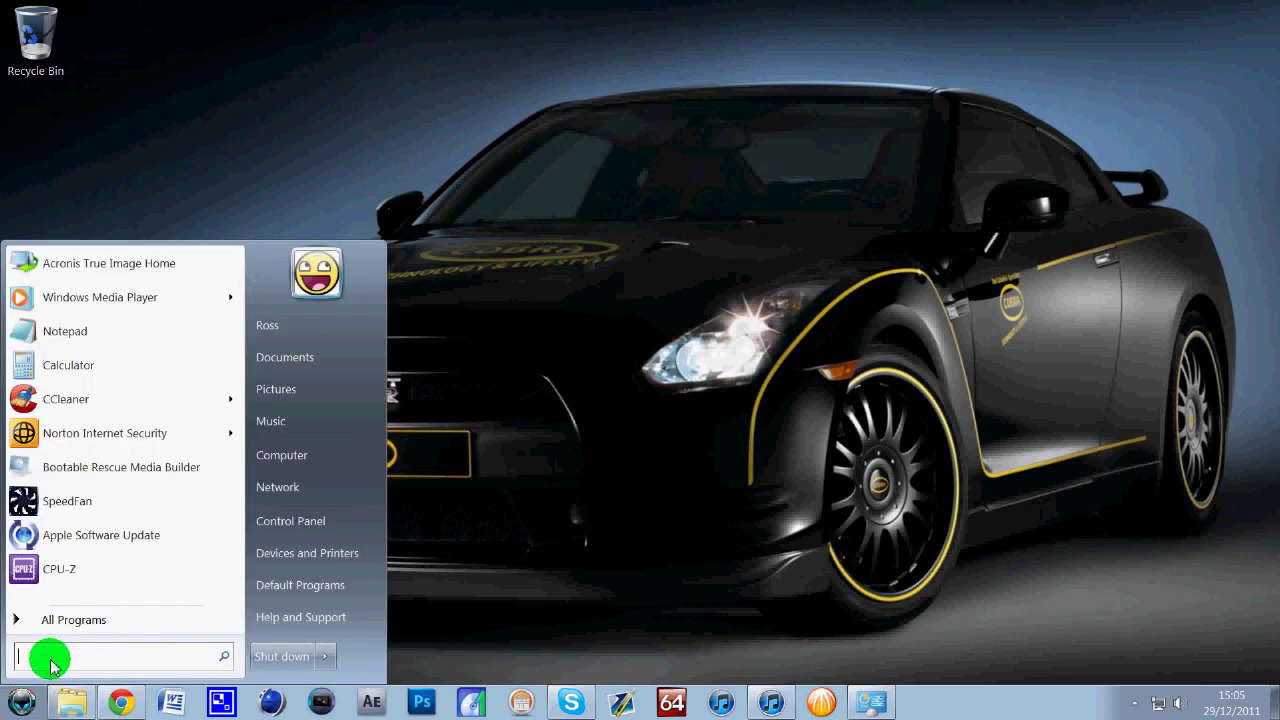
text(msconfig)
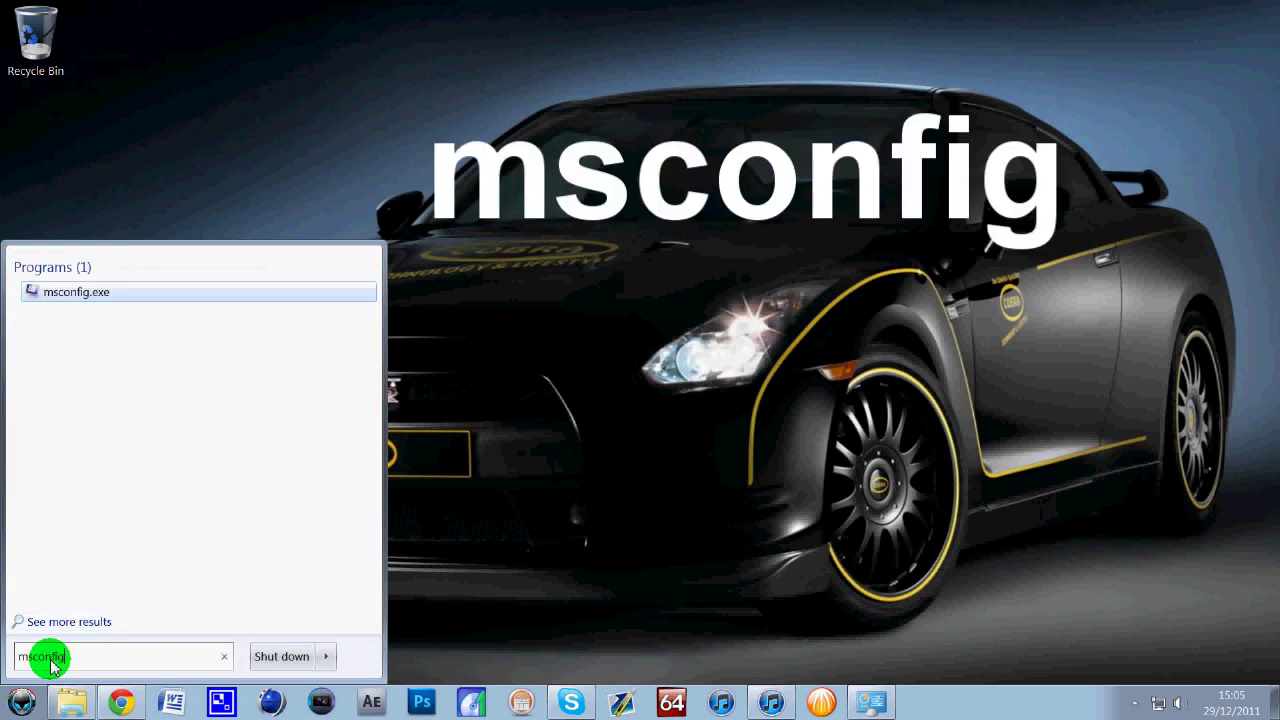
key(Return)
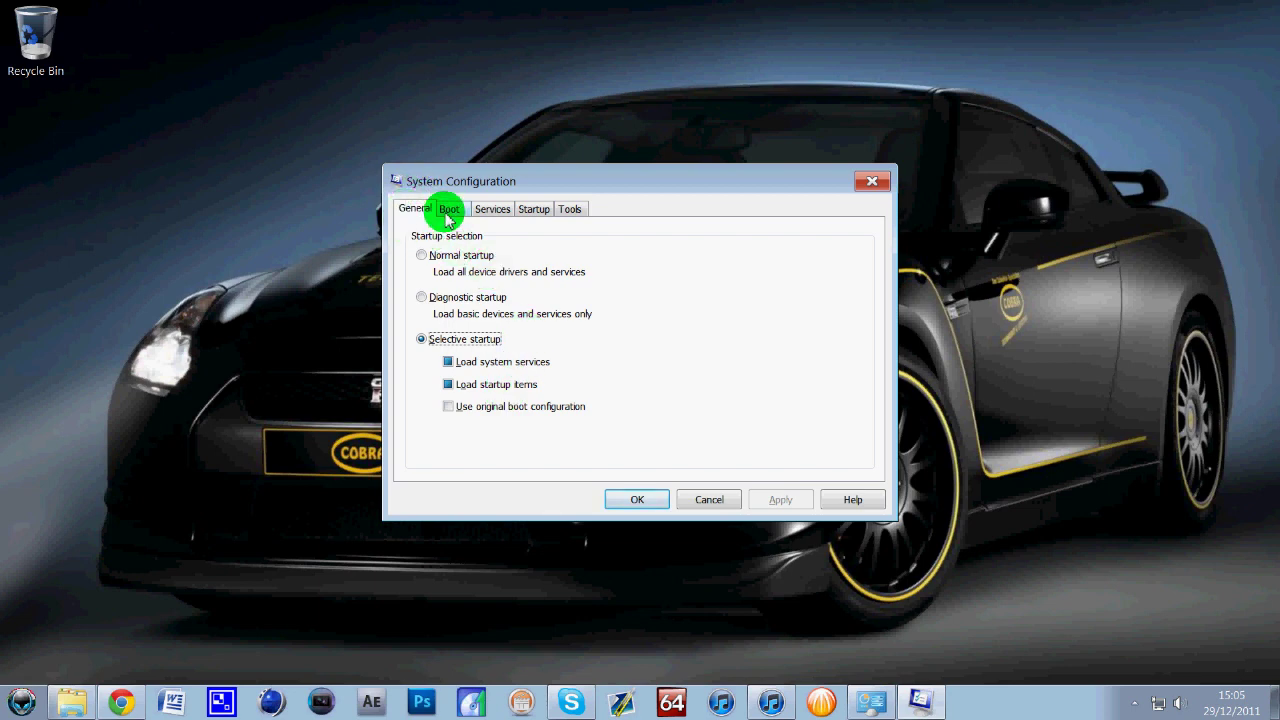
click(449, 210)
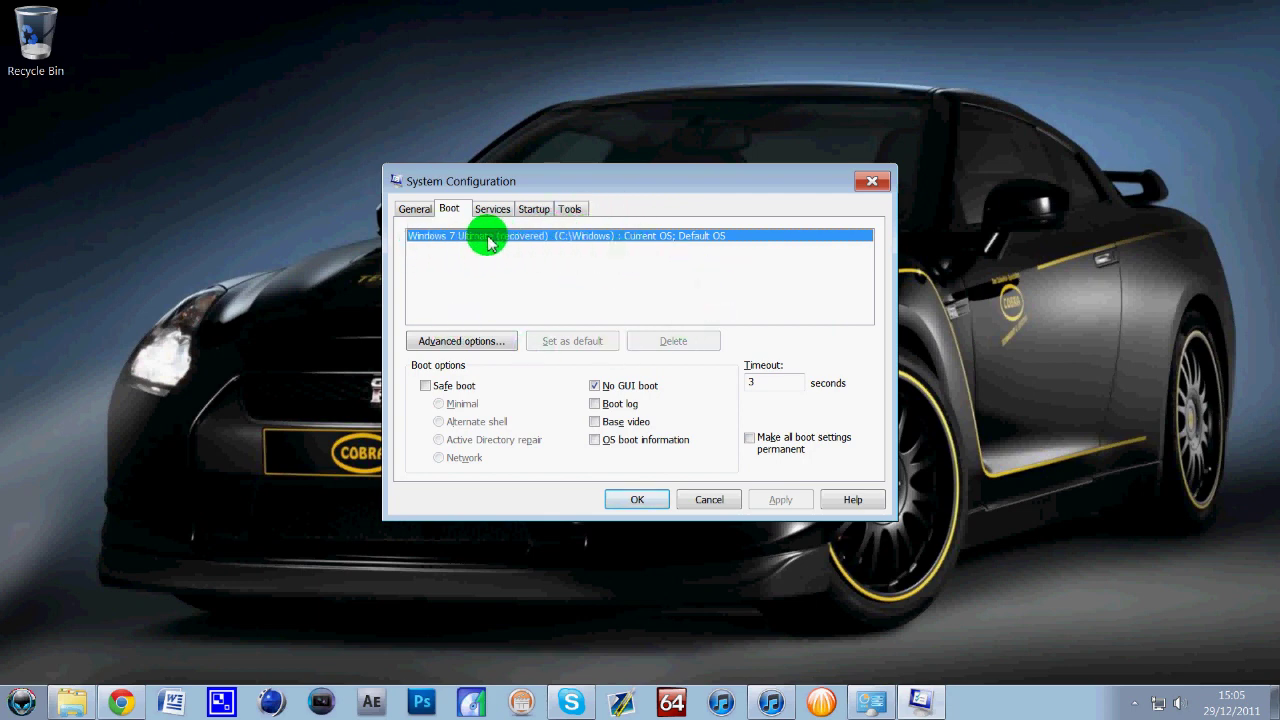
In Boot Advanced Options, set Number of processors to 4 and confirm with OK.
click(478, 337)
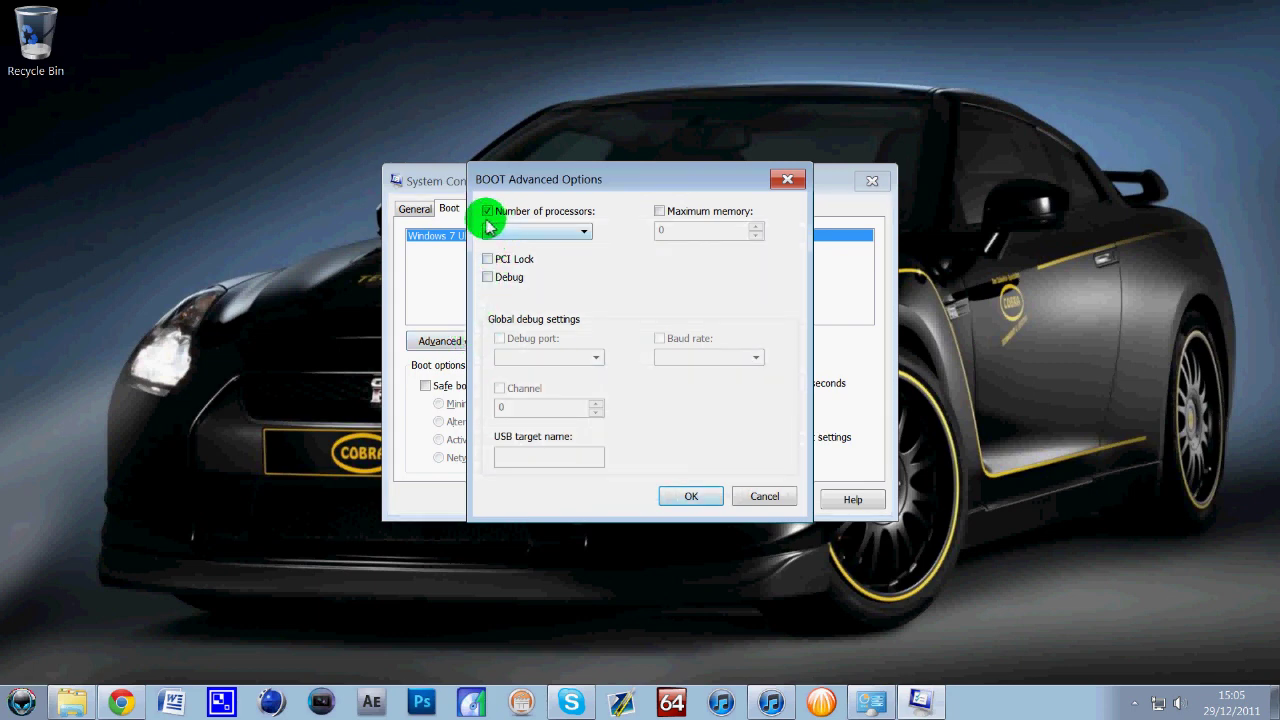
click(488, 213)
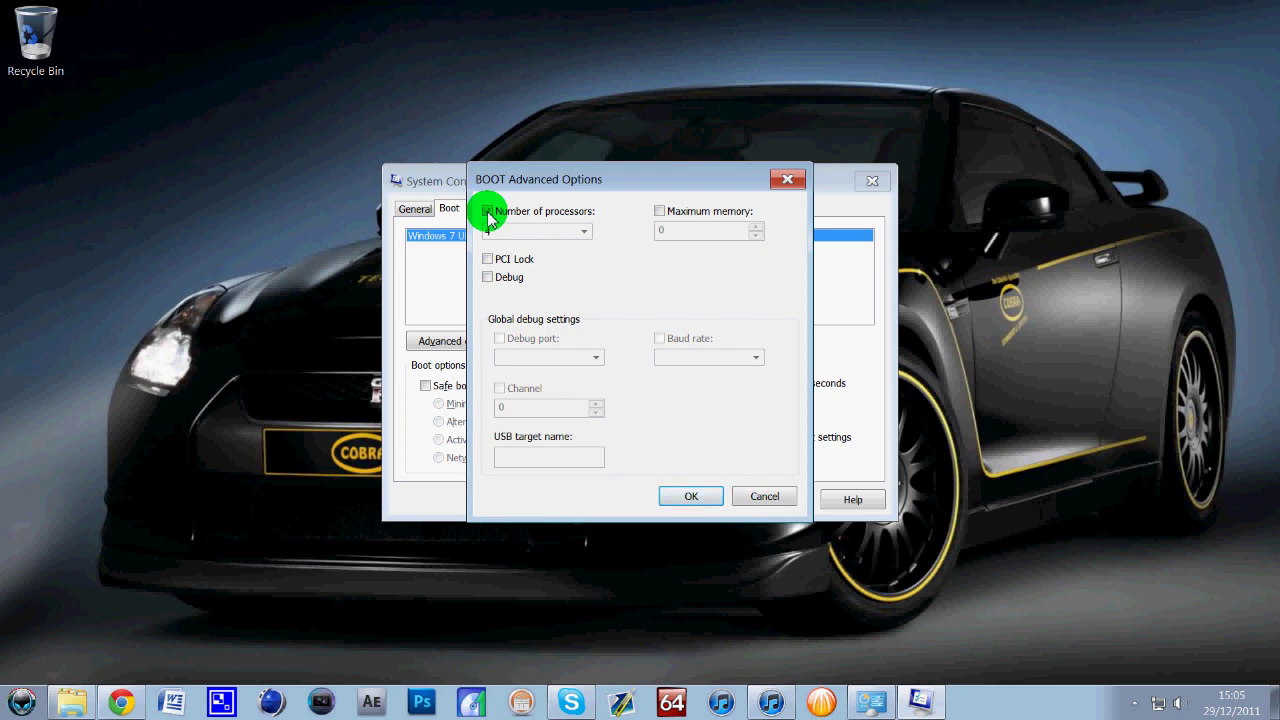
click(488, 213)
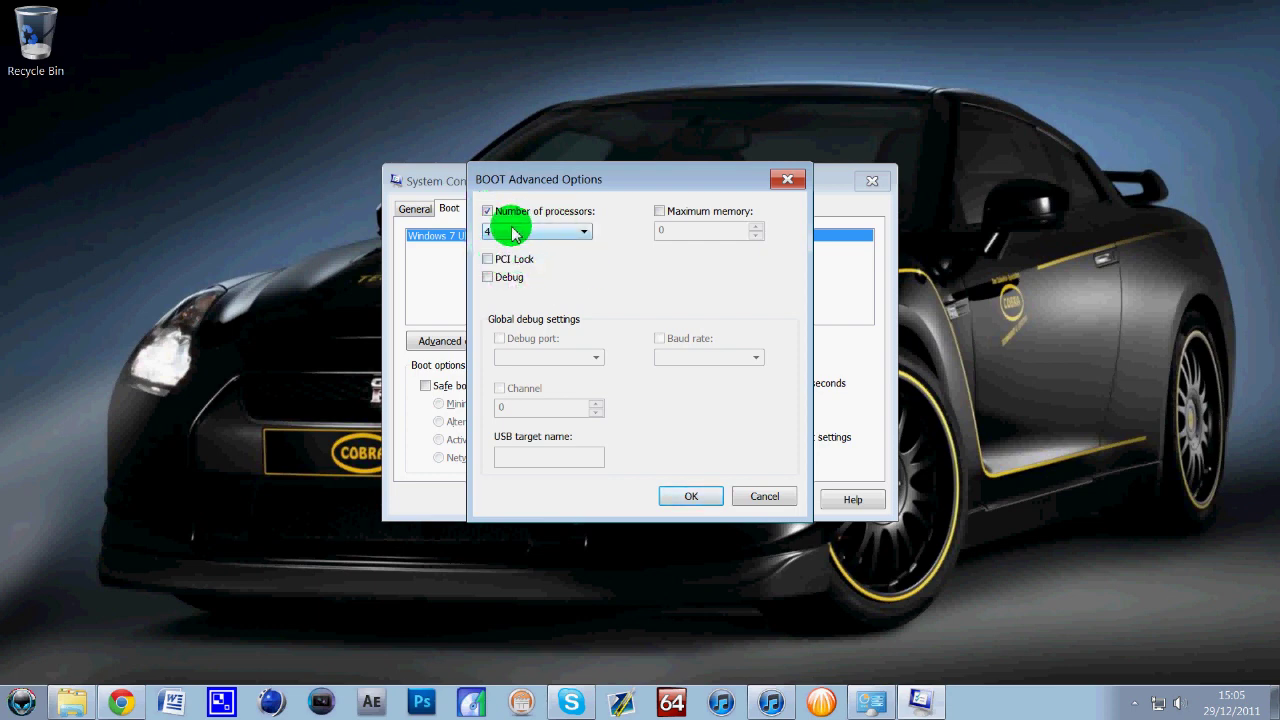
click(693, 497)
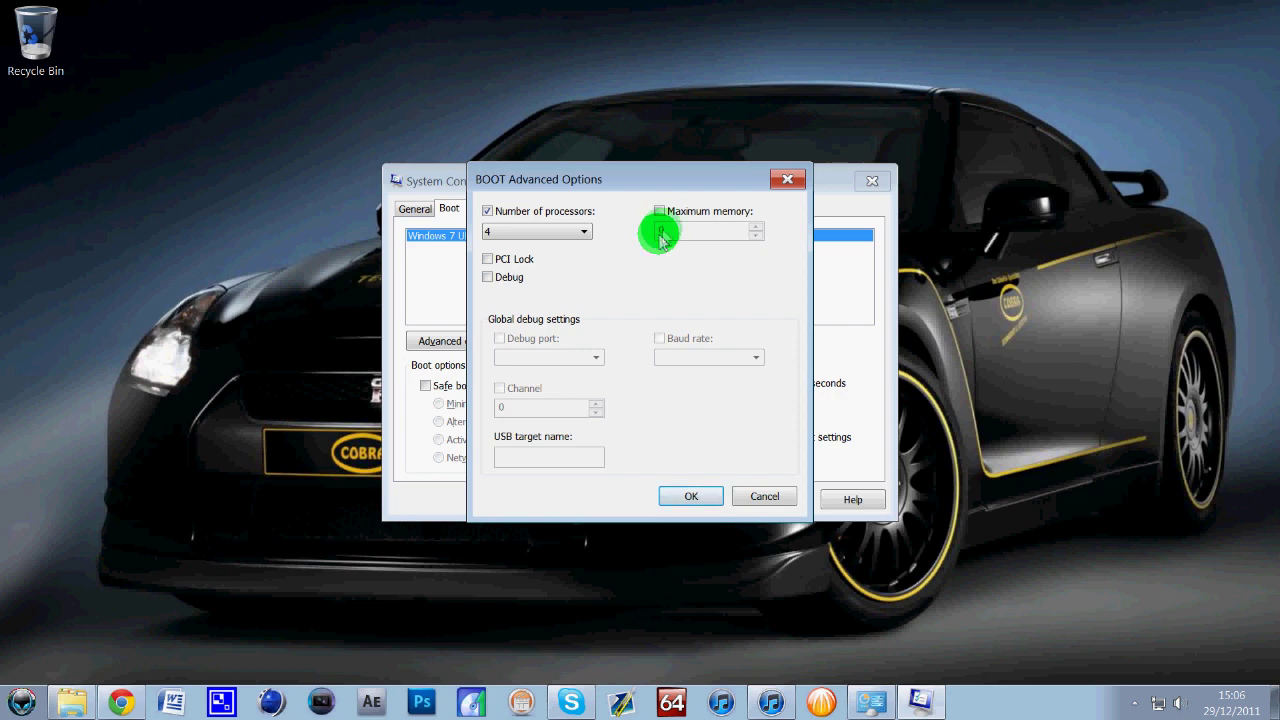
click(705, 500)
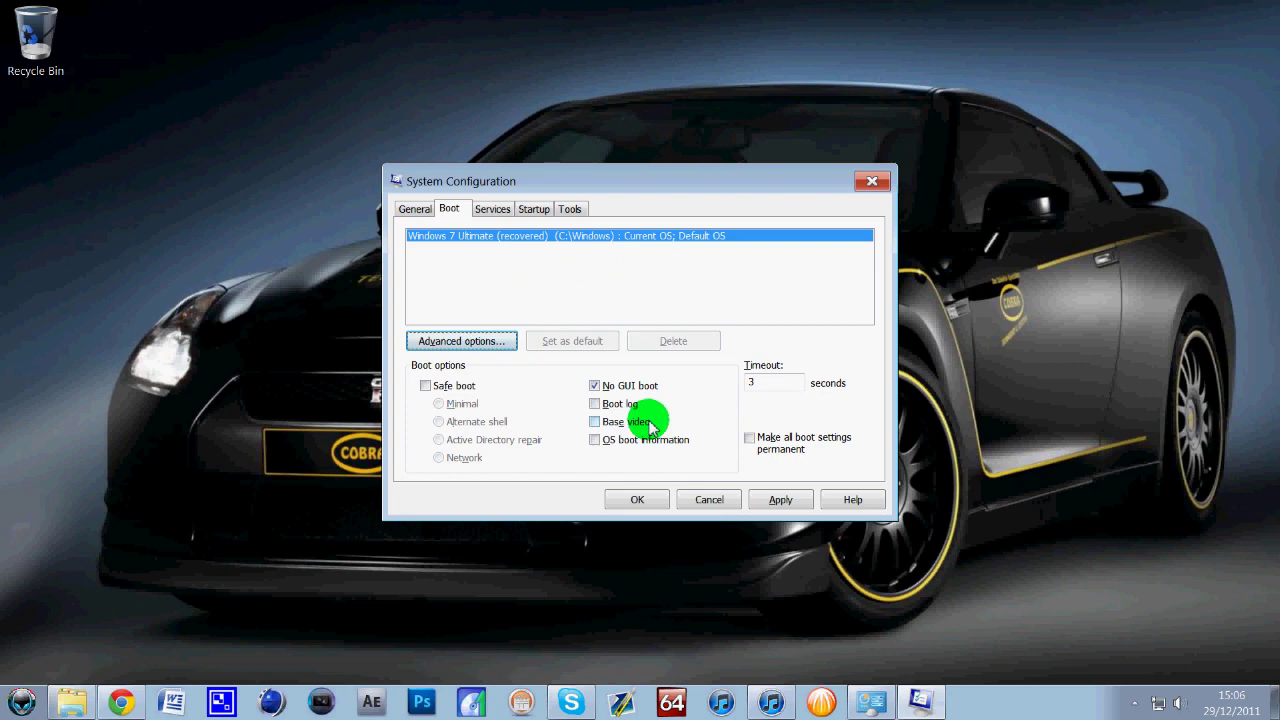
click(776, 386)
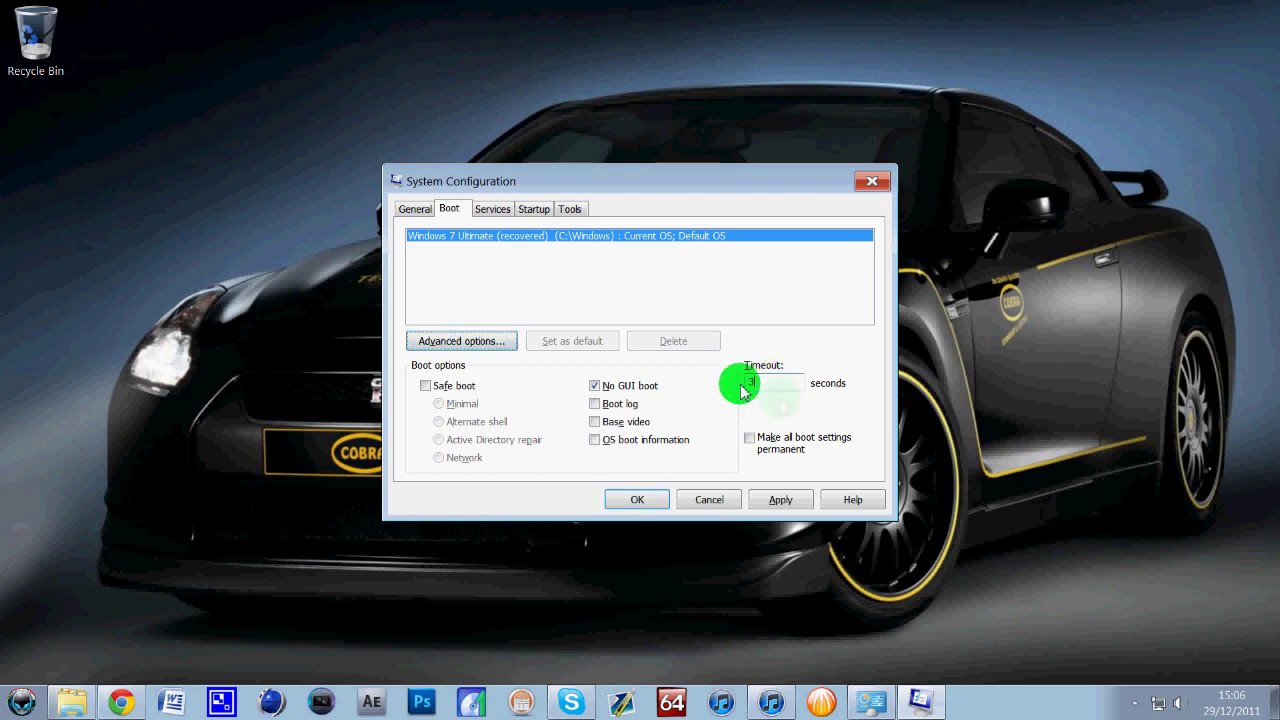
drag(779, 387, 768, 389)
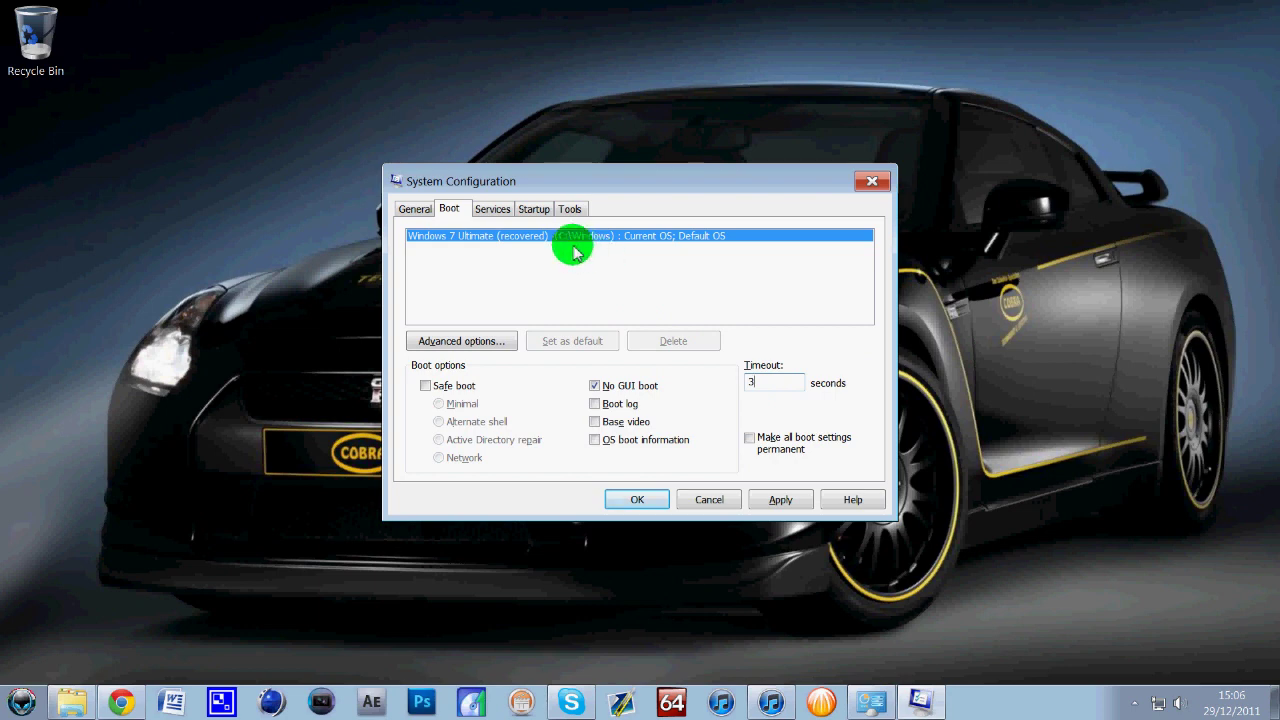
Scroll the Services list, then tick Hide all Microsoft services to leave only third-party entries.
click(492, 209)
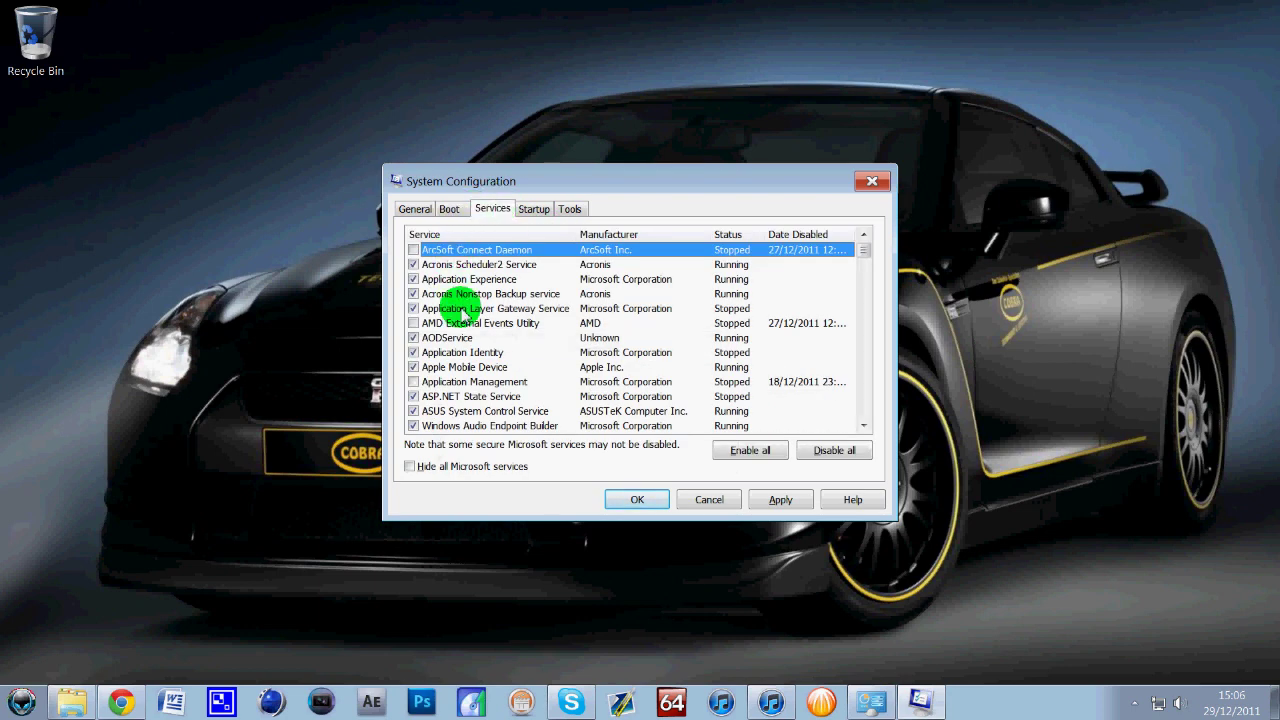
scroll(463, 313, down, 9)
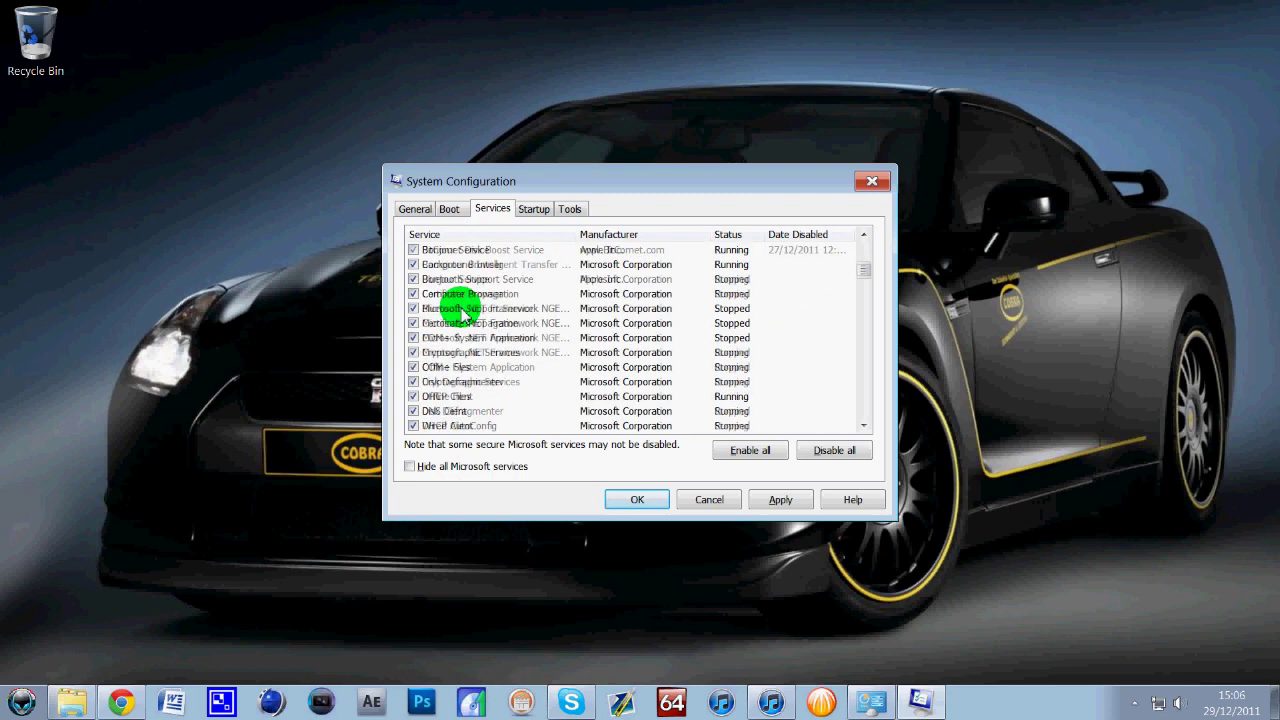
scroll(463, 313, down, 6)
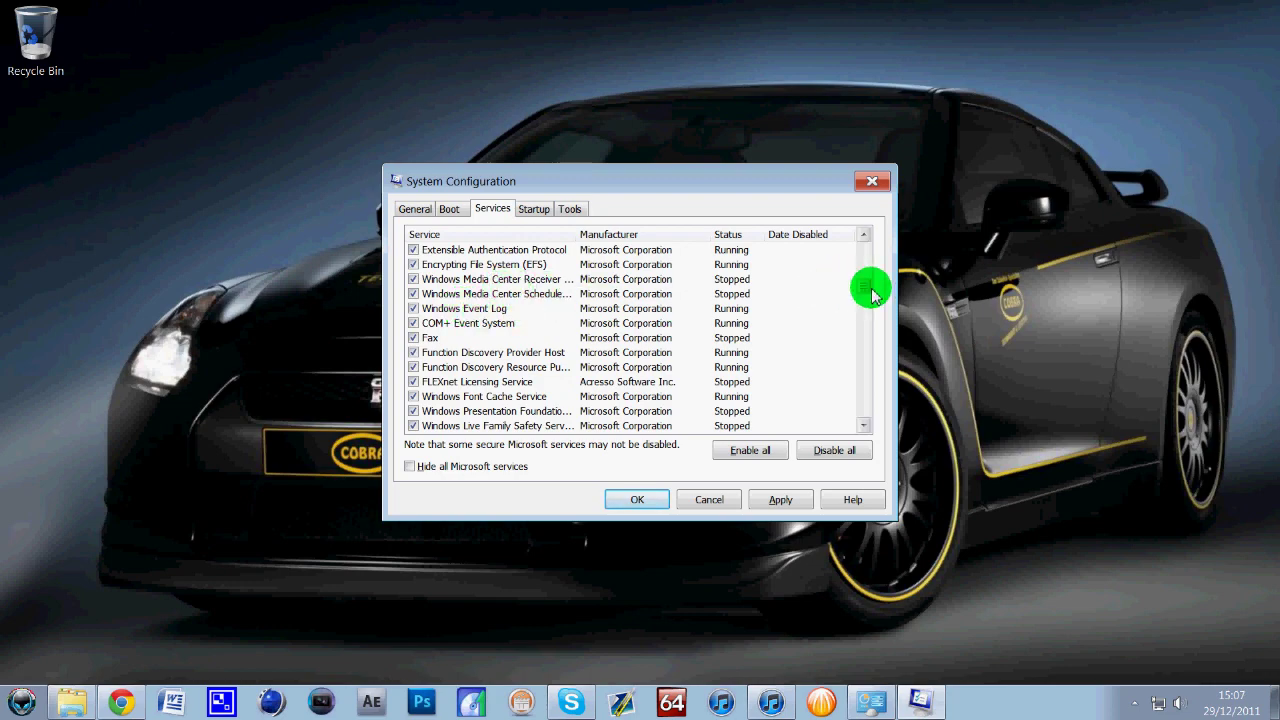
drag(872, 292, 883, 254)
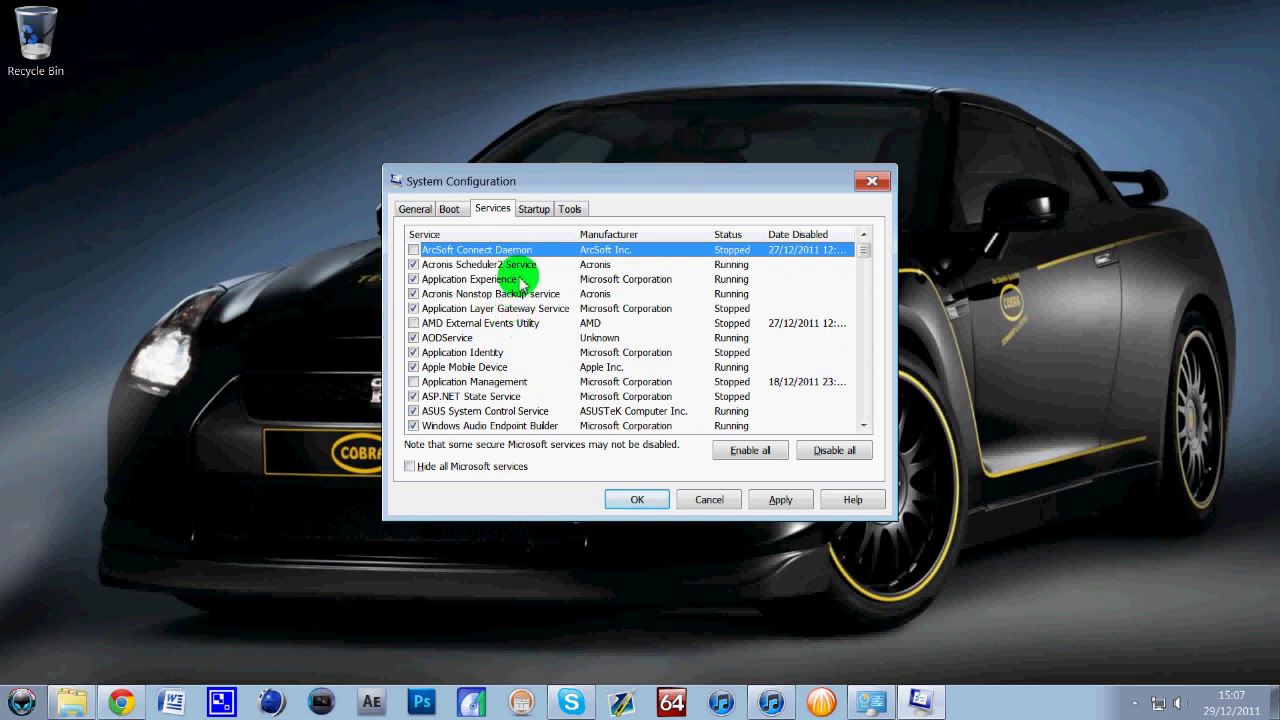
click(410, 467)
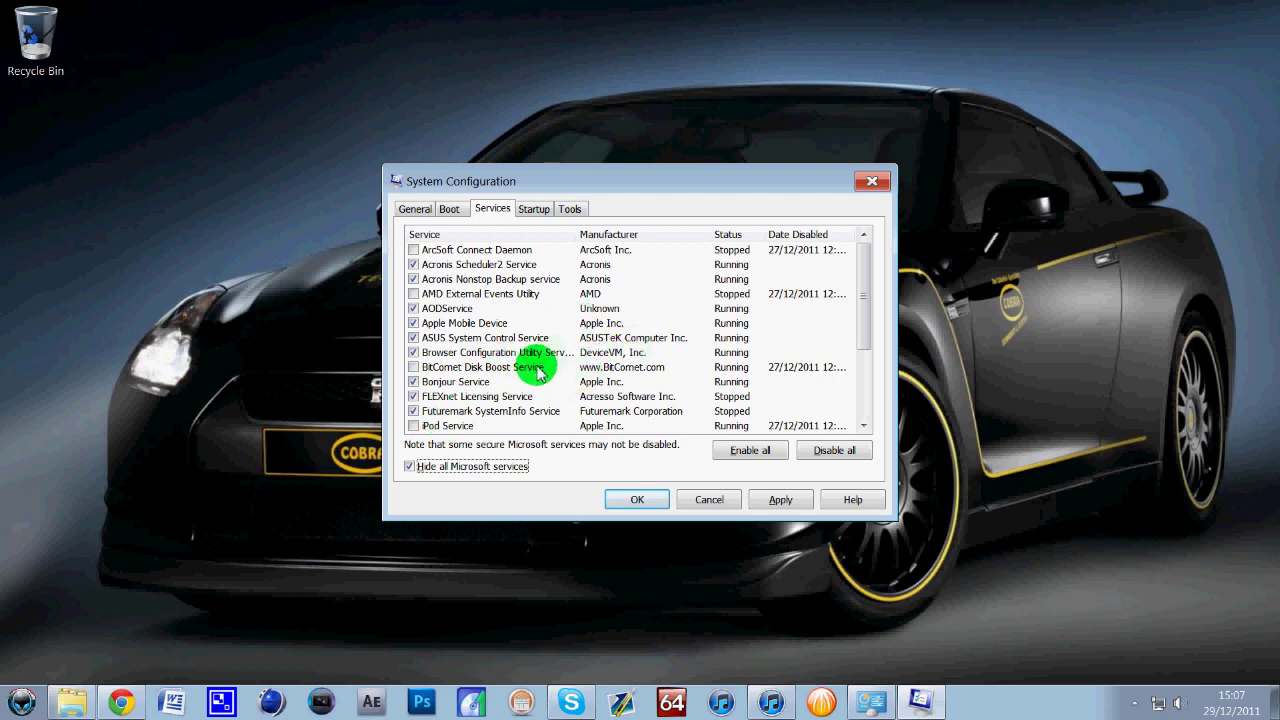
Scroll the Startup list to review enabled items like iTunes and disabled ones like Skype.
click(535, 210)
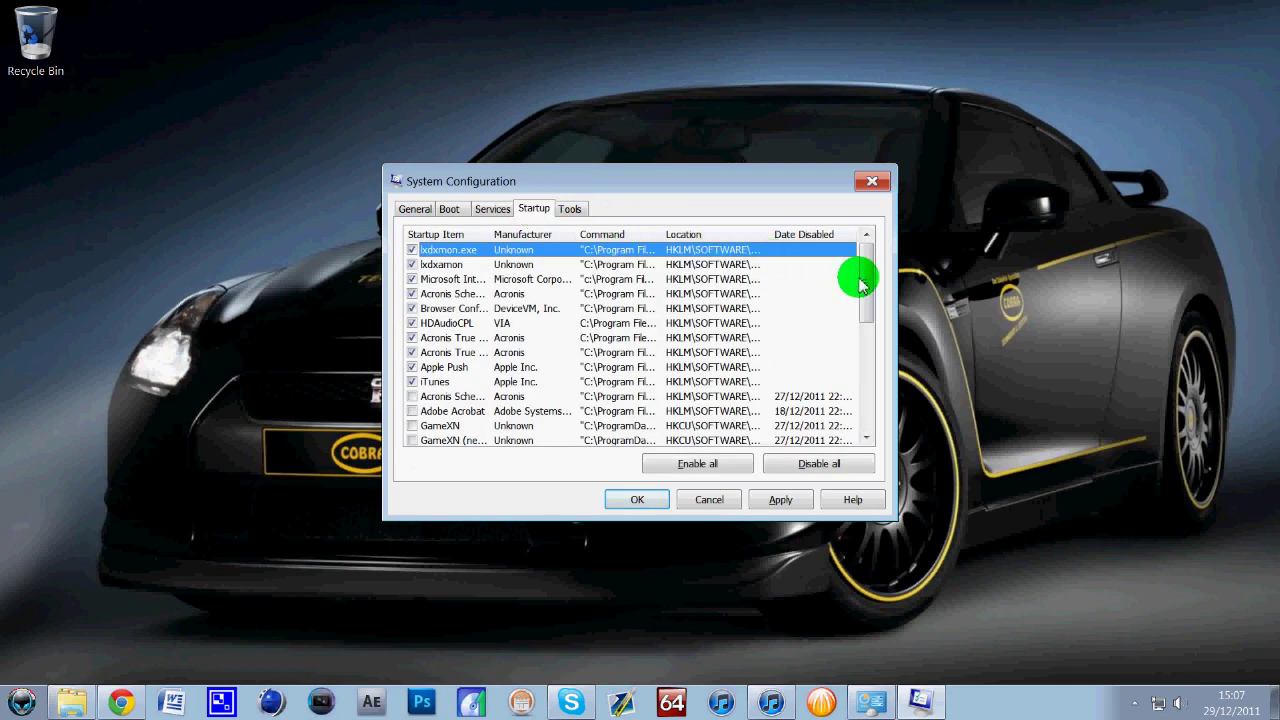
drag(866, 286, 865, 394)
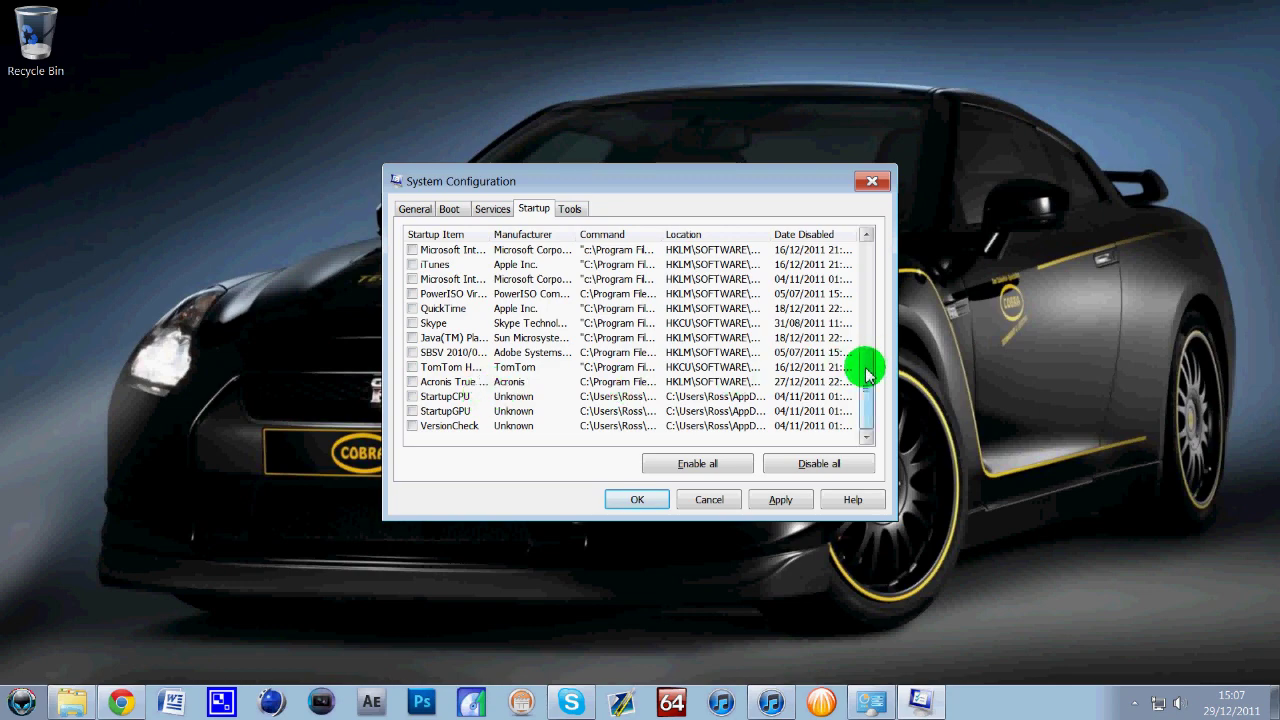
drag(866, 374, 863, 243)
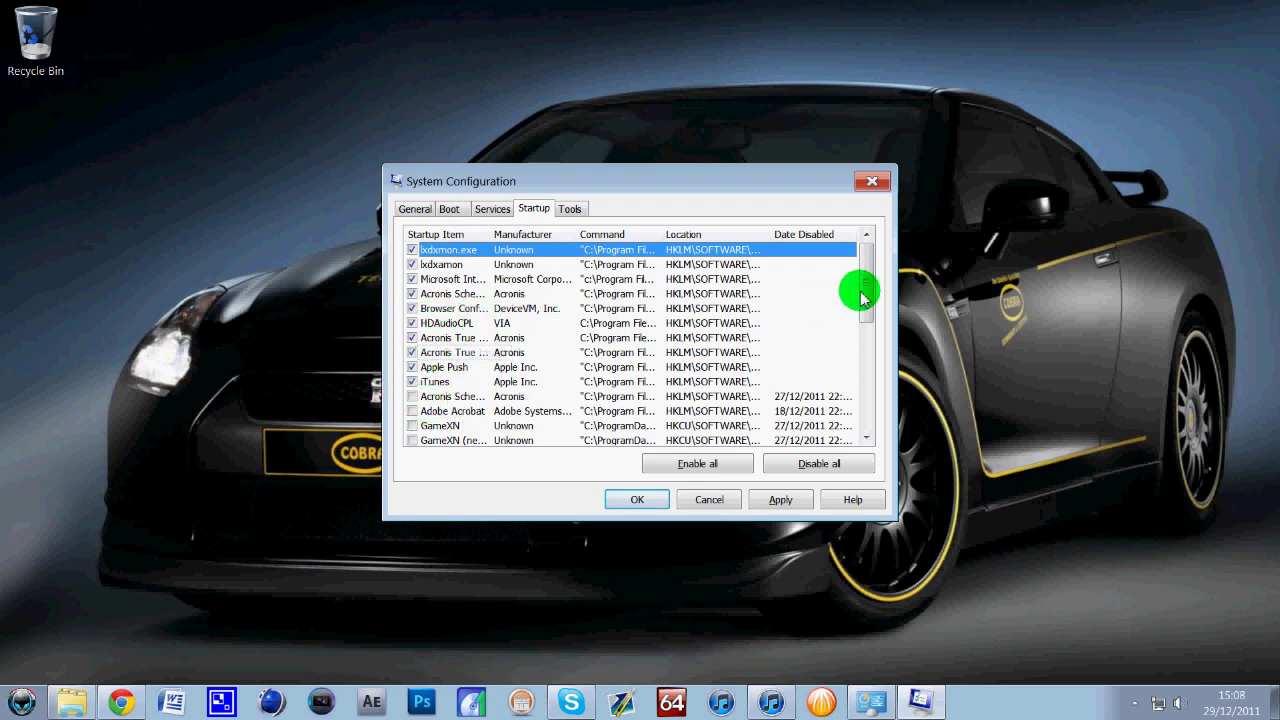
drag(864, 290, 874, 366)
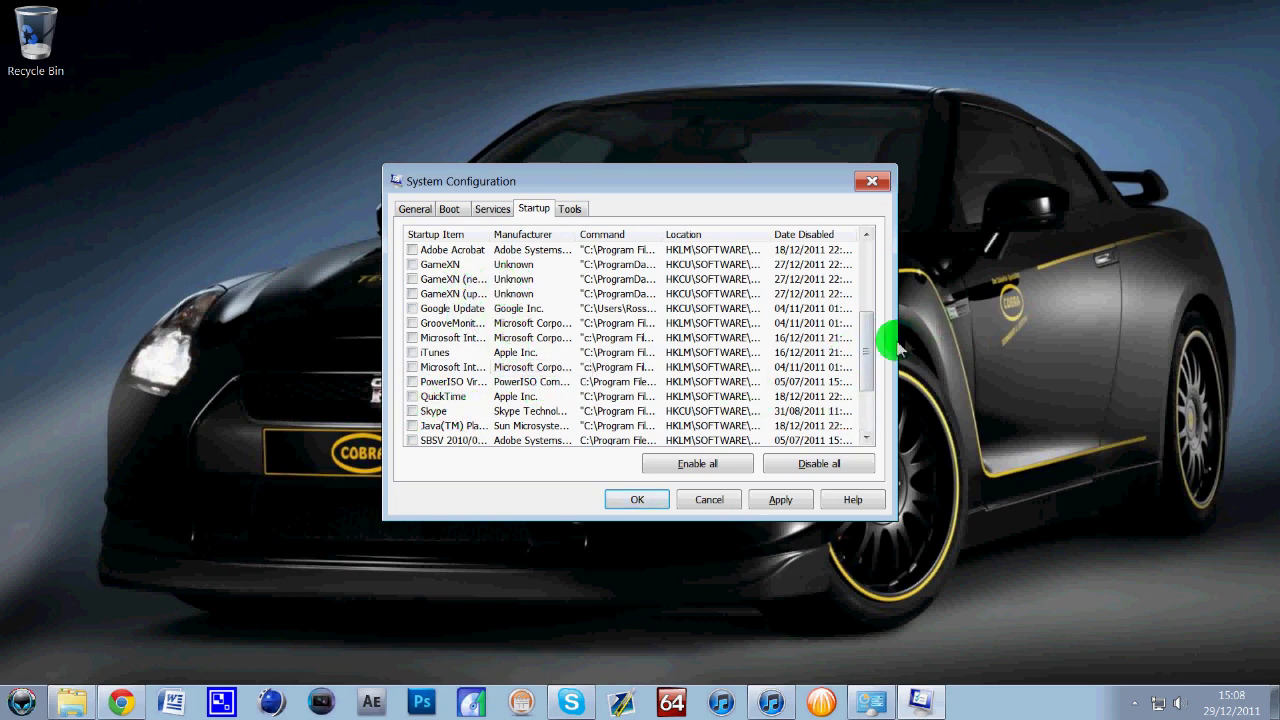
drag(864, 350, 874, 262)
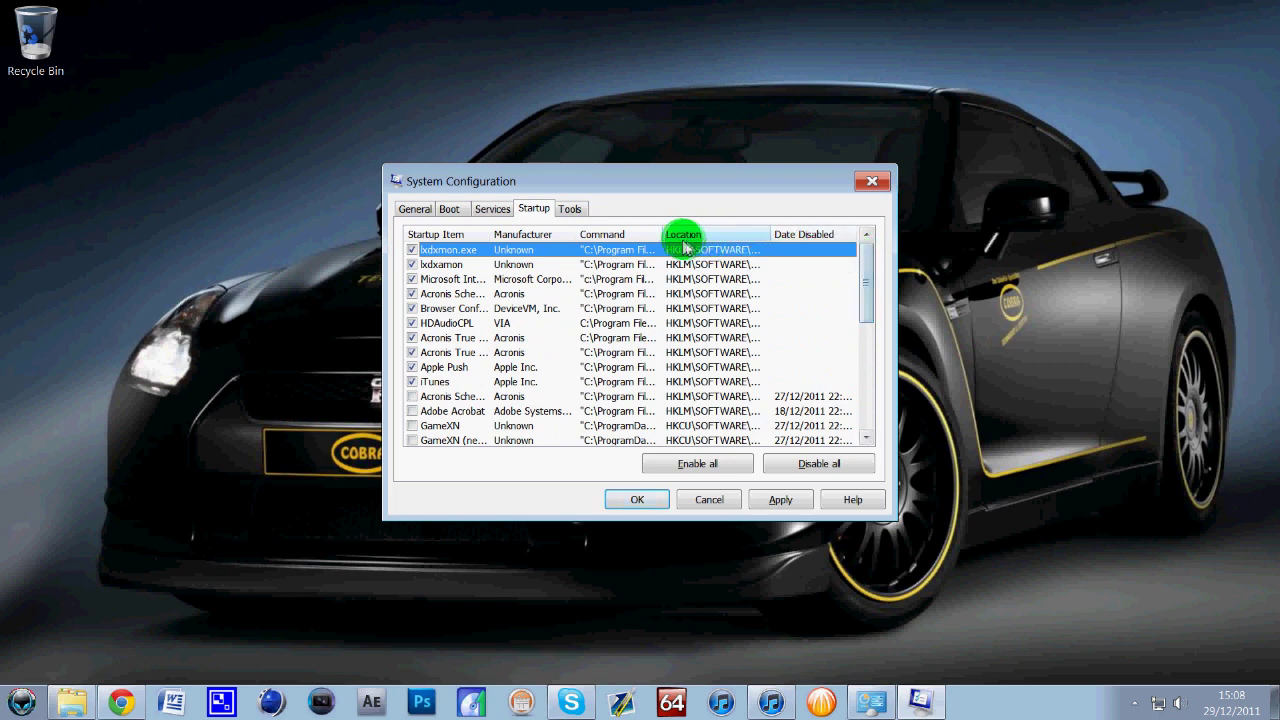
Widen the Location and Startup Item columns, then switch to the Tools list.
drag(662, 234, 728, 236)
mouse_move(836, 235)
mouse_down()
mouse_move(877, 237)
mouse_move(842, 250)
mouse_up()
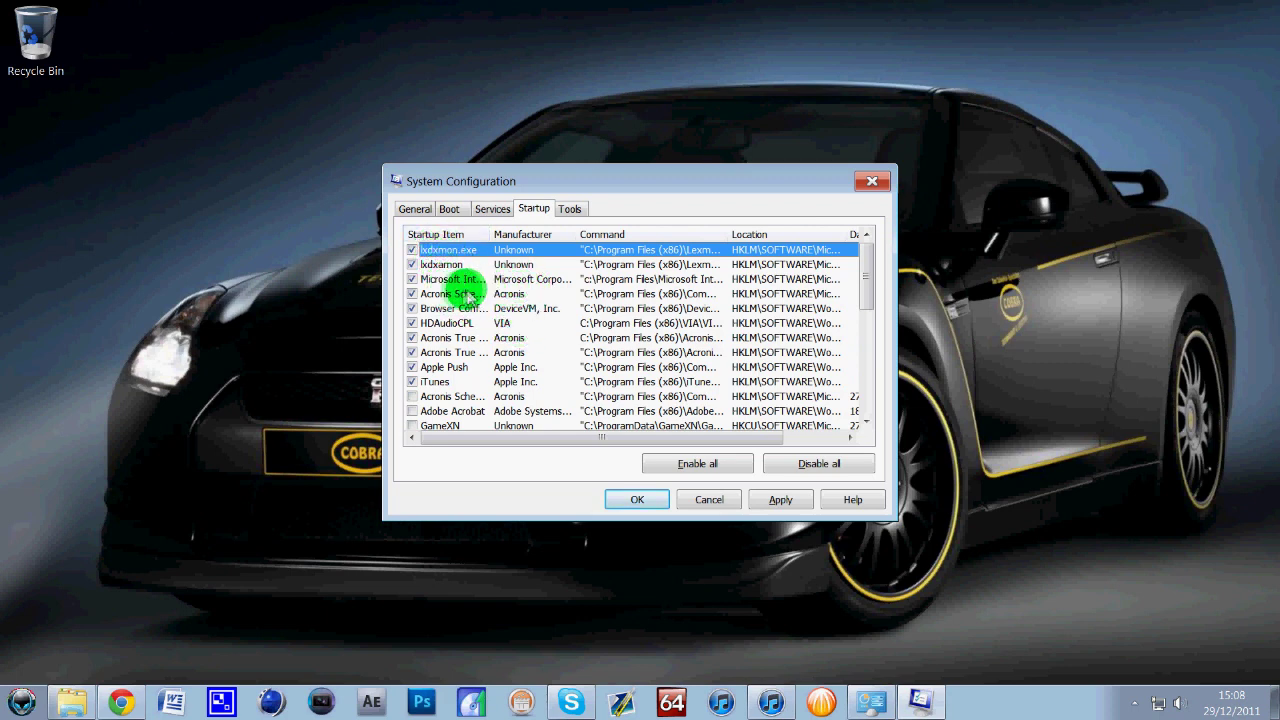
click(462, 281)
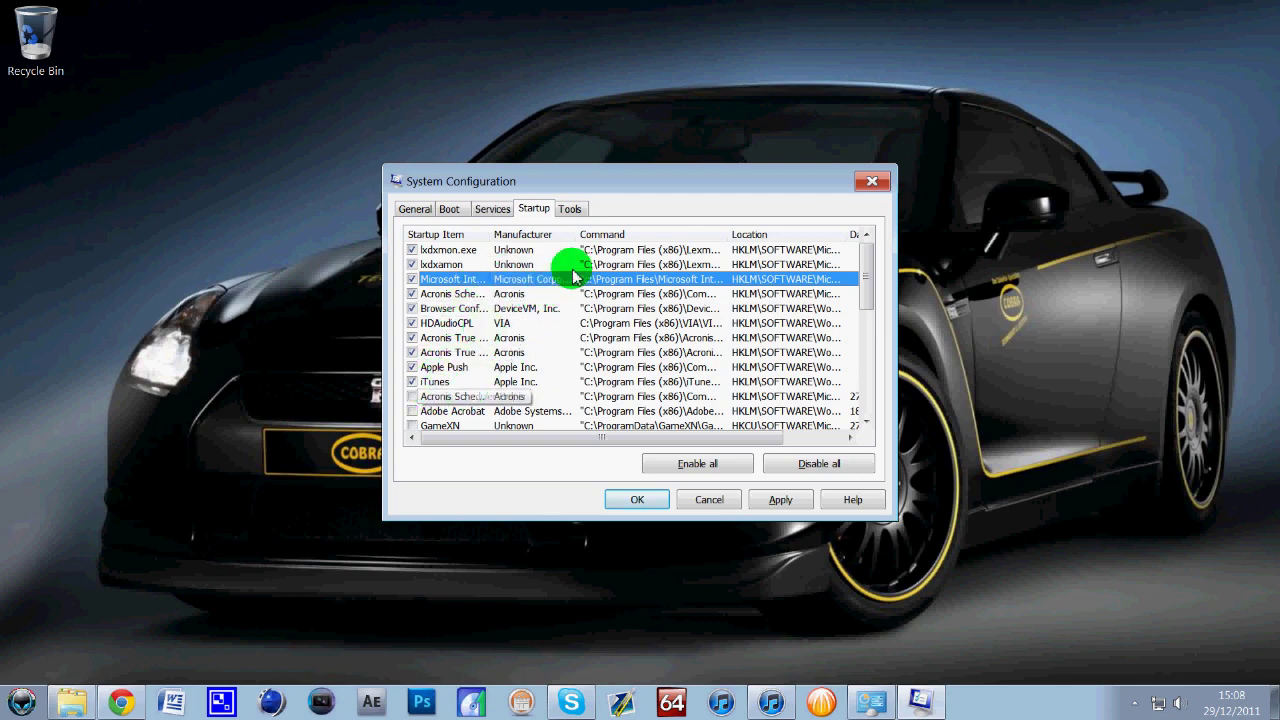
drag(493, 237, 562, 237)
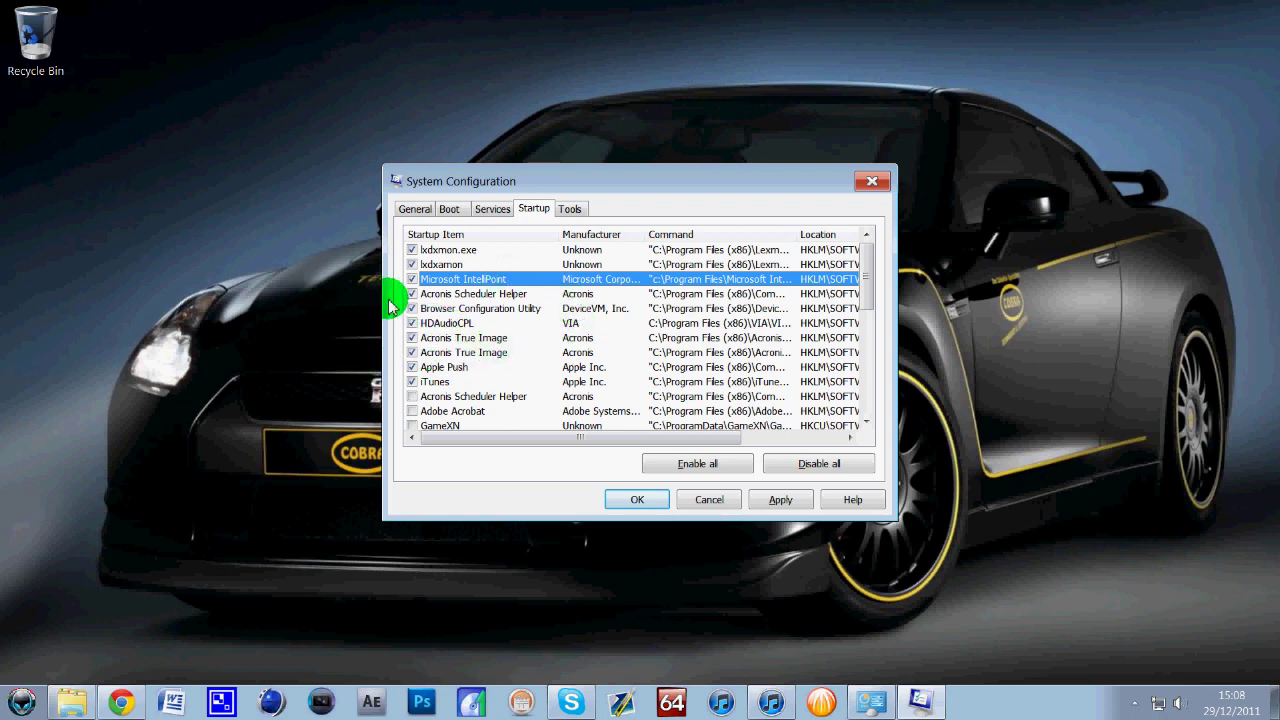
click(574, 208)
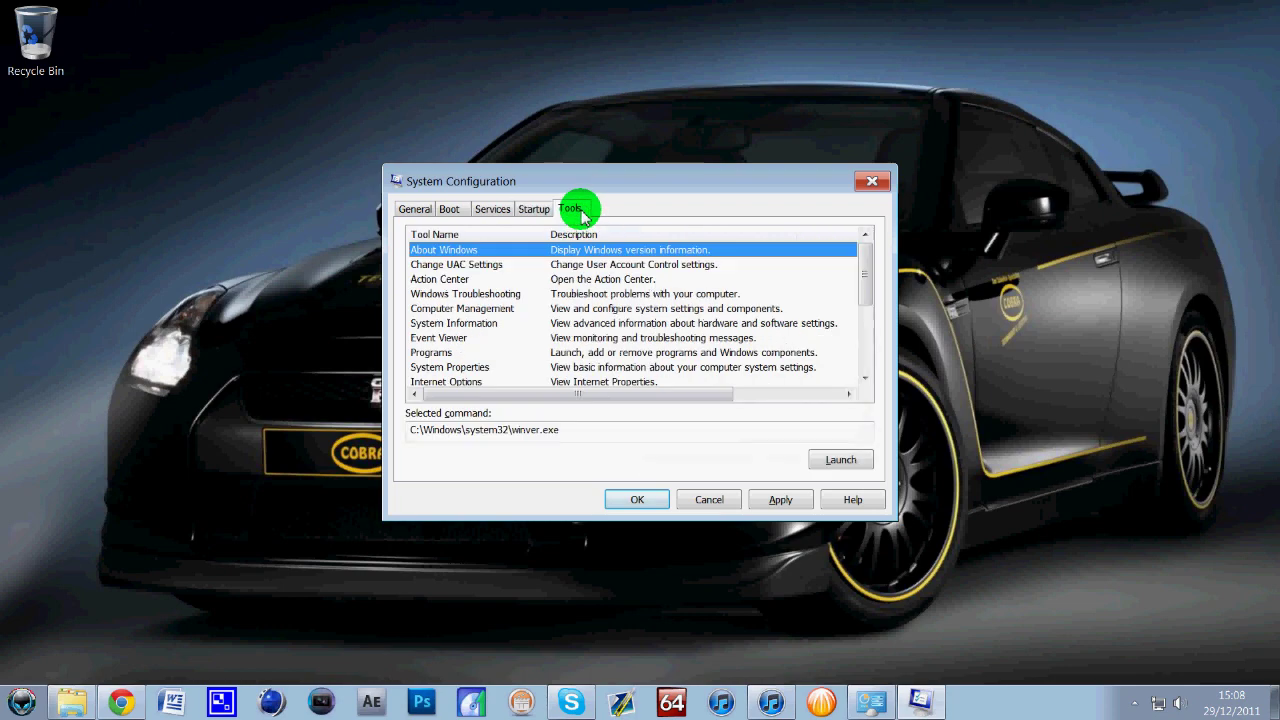
Apply the changes, close with OK, and choose Exit without restart.
click(794, 505)
click(648, 500)
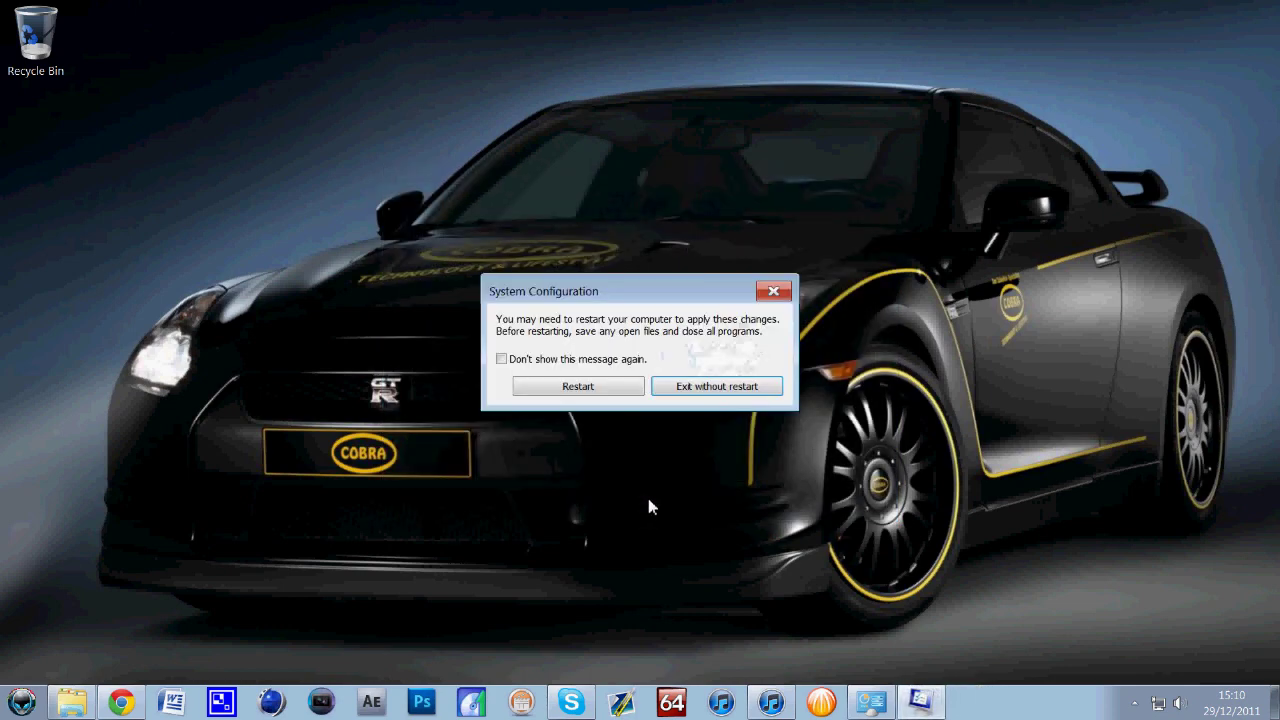
click(712, 392)
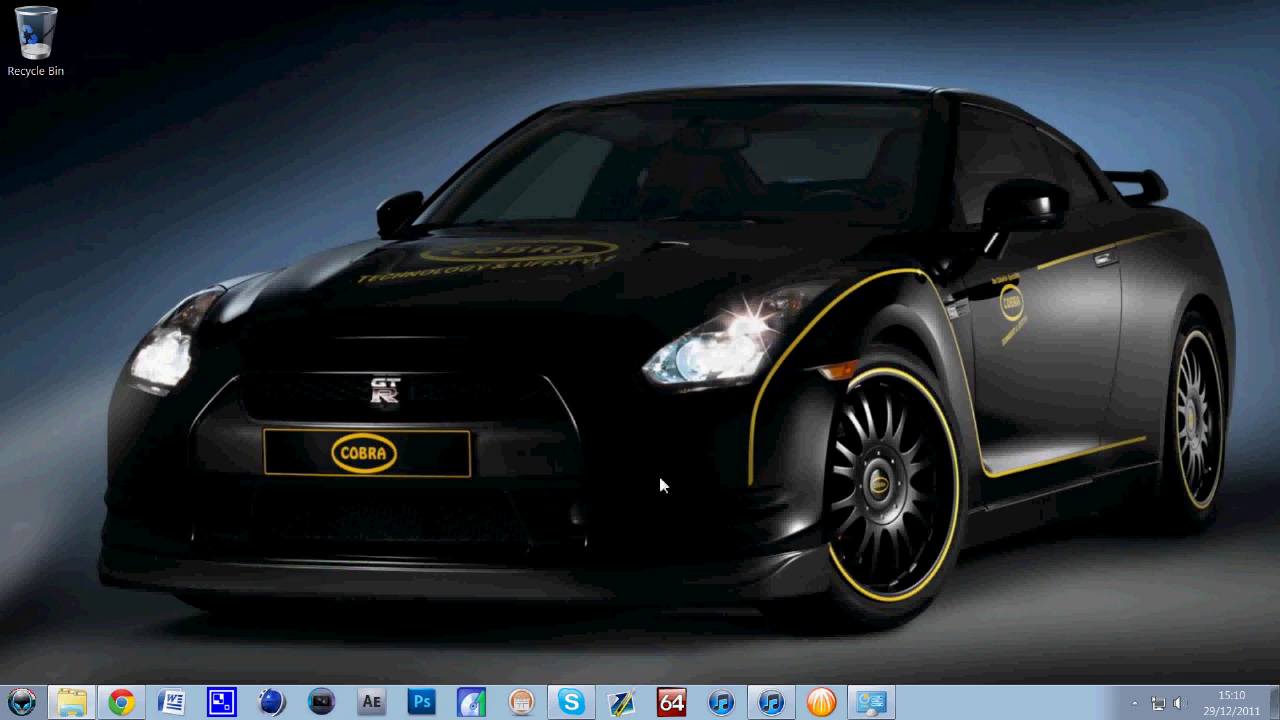
click(840, 541)
click(970, 516)
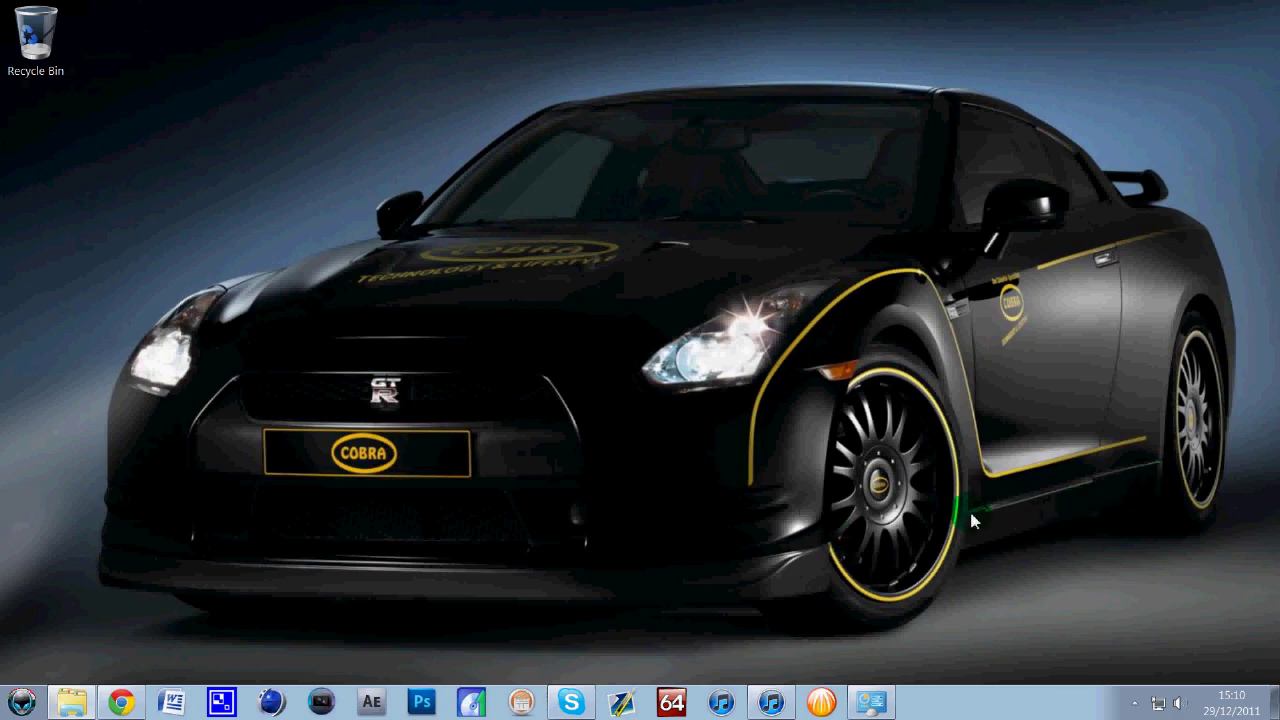